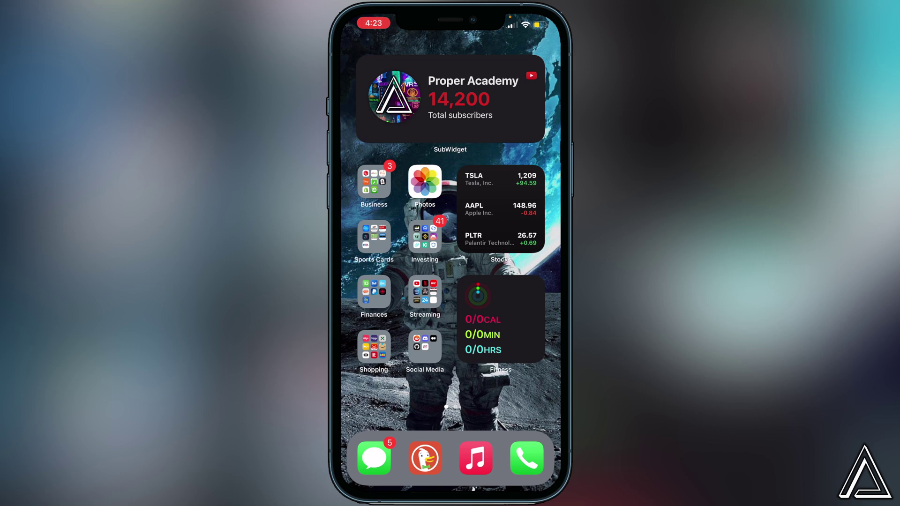
# - Open the Investing folder on the iOS home screen
pyautogui.click(425, 238)
# - Copy UFO Gaming's Ethereum contract address from CoinMarketCap and switch to Trust Wallet
pyautogui.click(500, 303)
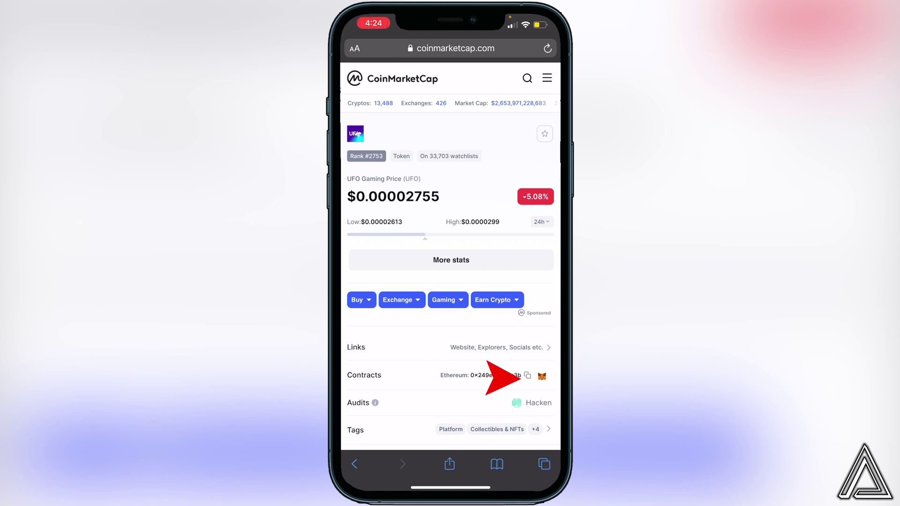
pyautogui.click(527, 376)
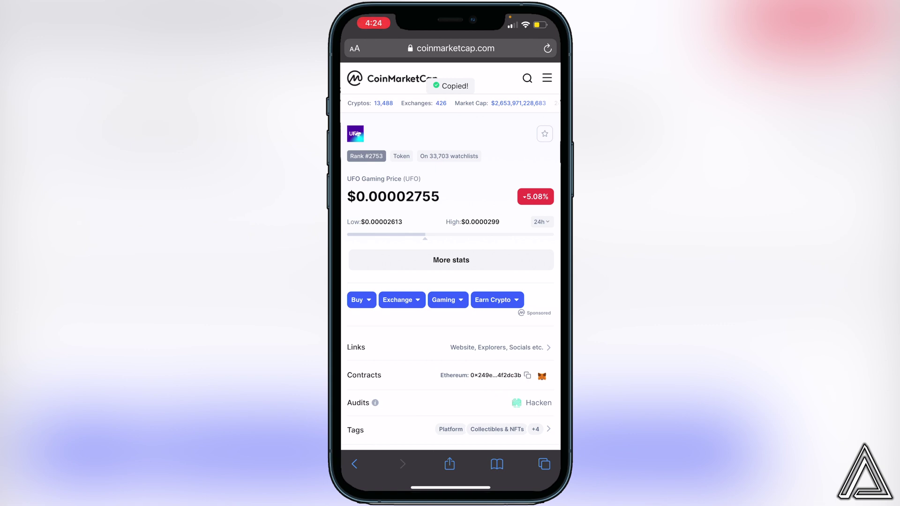
pyautogui.moveTo(451, 487); pyautogui.dragTo(450, 281)
pyautogui.click(451, 241)
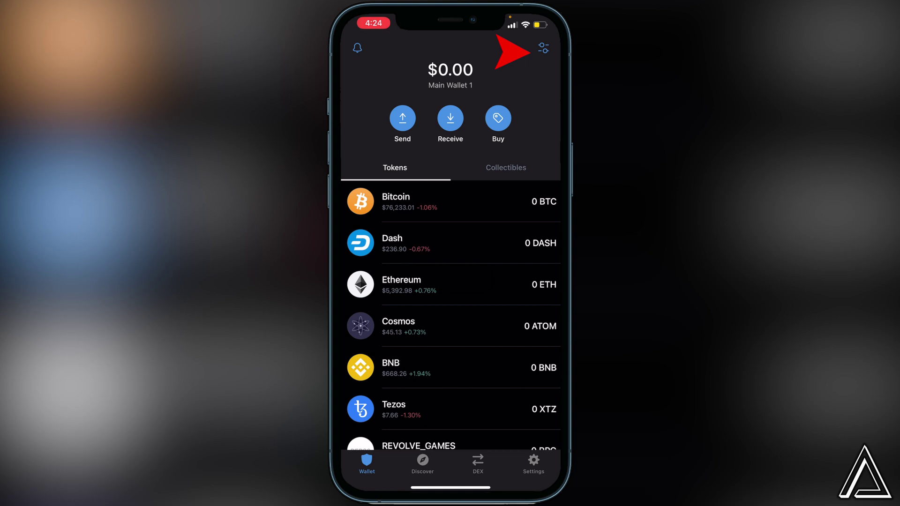
# - Add The Truth UFO token in Trust Wallet by pasting its contract address into the manage-tokens search
pyautogui.click(542, 48)
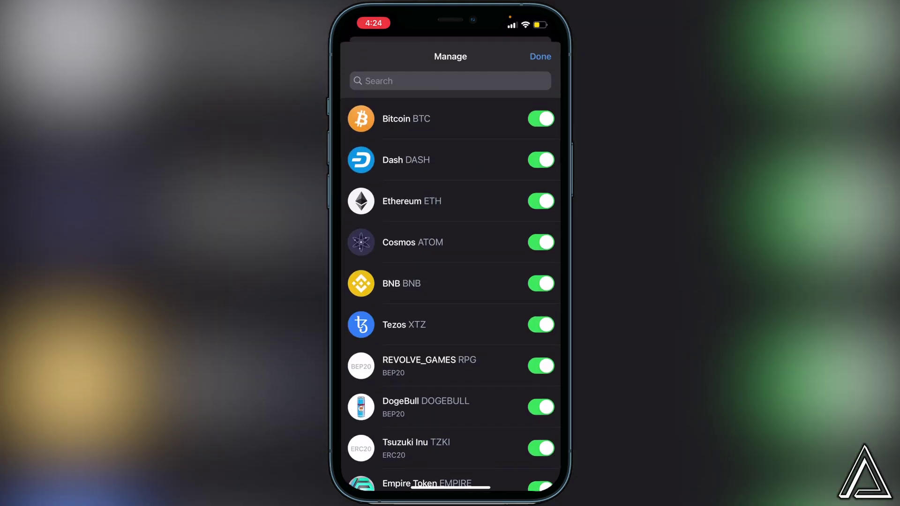
pyautogui.click(366, 81)
pyautogui.click(366, 57)
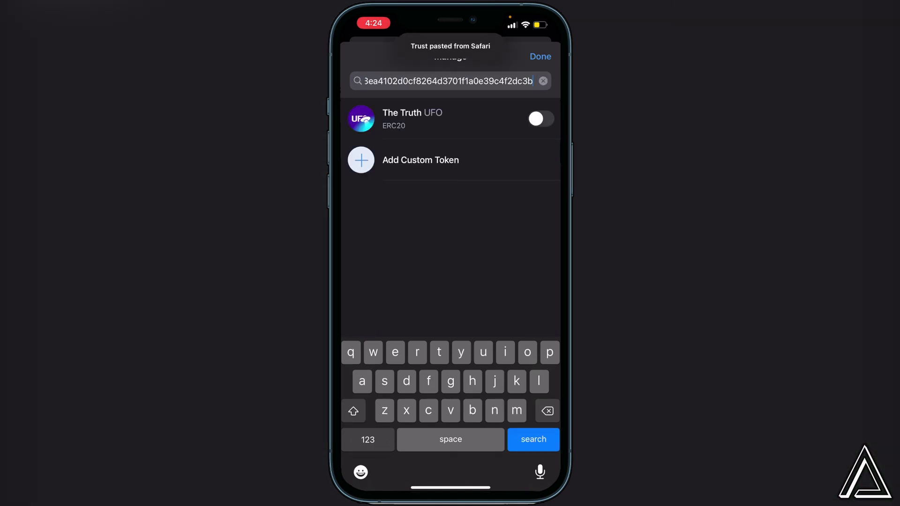
pyautogui.click(541, 119)
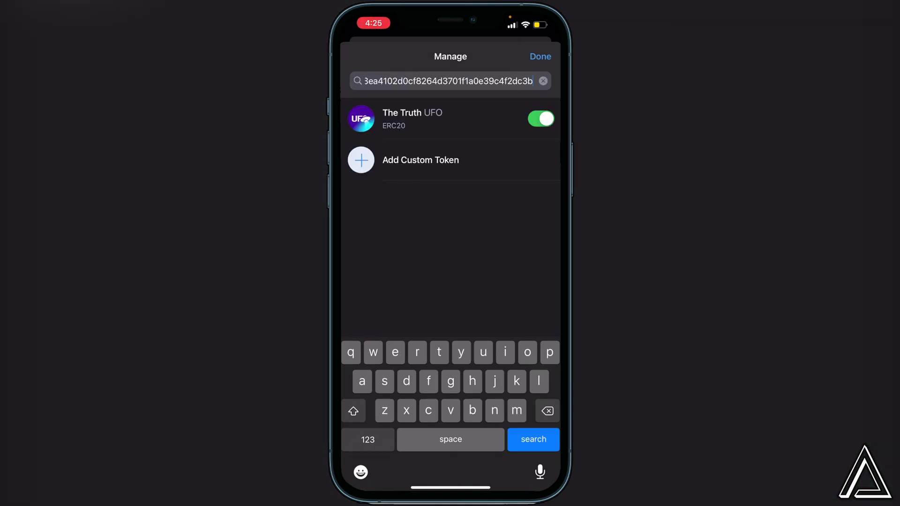
pyautogui.click(540, 57)
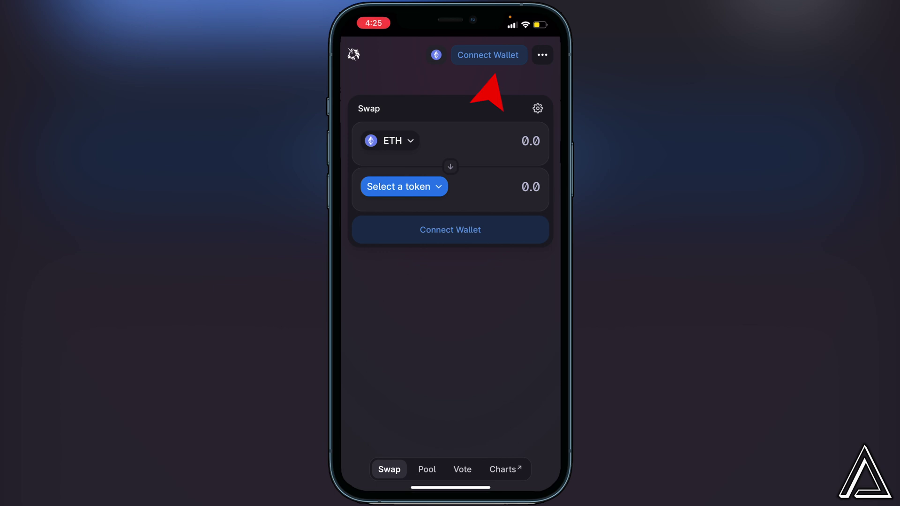
# - Connect Trust Wallet to Uniswap through WalletConnect
pyautogui.click(488, 54)
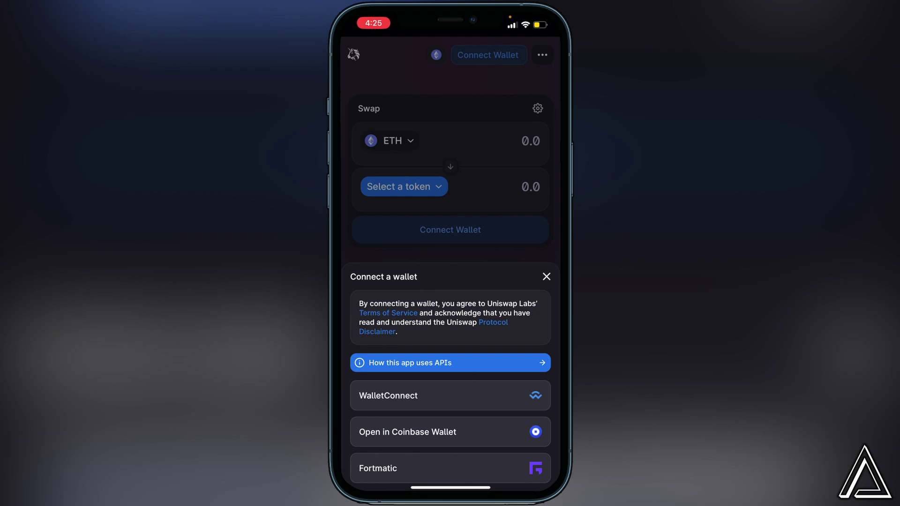
pyautogui.click(450, 396)
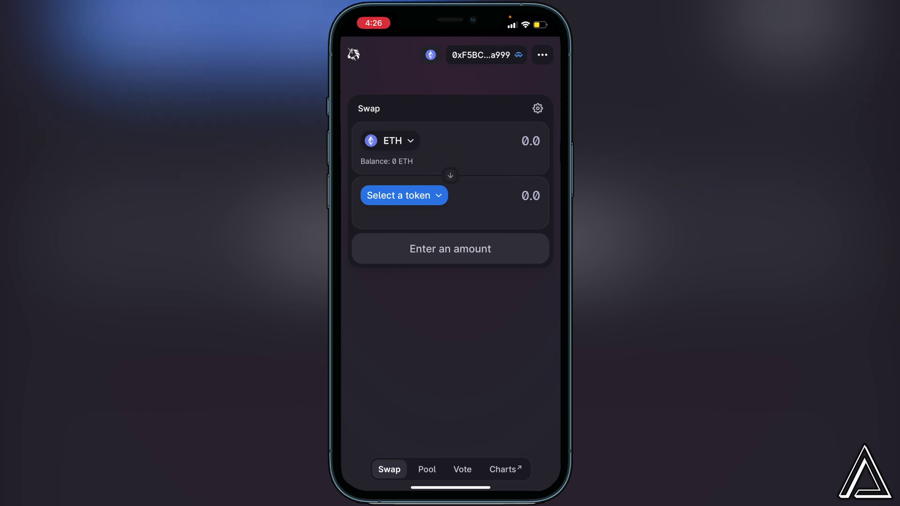
# - Import UFO by its pasted contract address as the token to receive in the swap
pyautogui.click(404, 194)
pyautogui.click(450, 164)
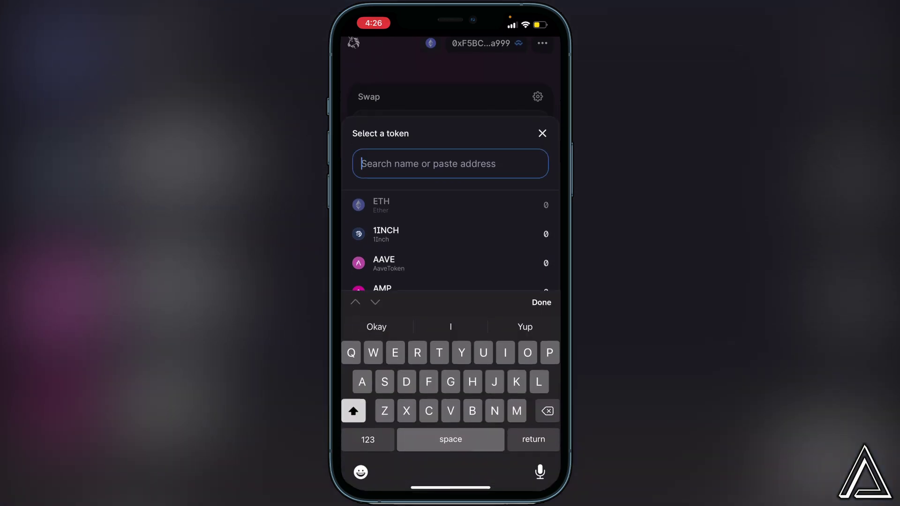
pyautogui.click(422, 164)
pyautogui.click(361, 139)
pyautogui.click(542, 303)
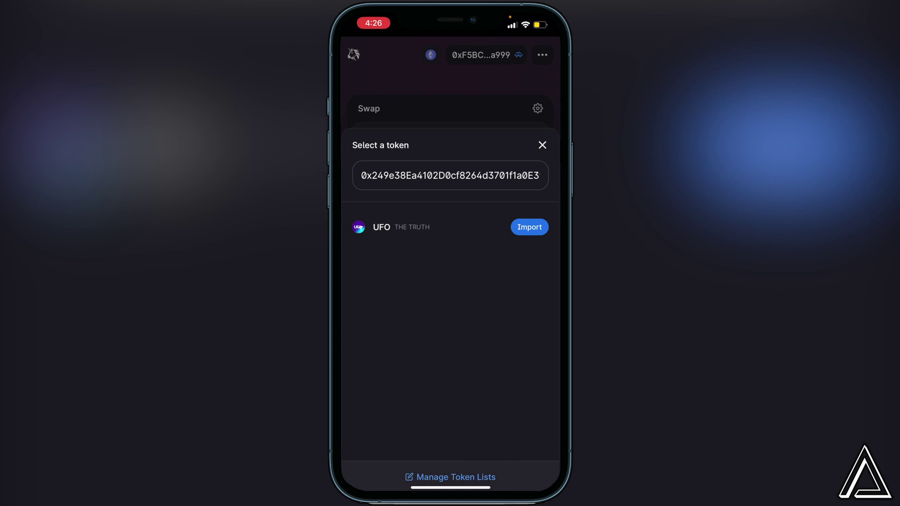
pyautogui.click(529, 227)
pyautogui.click(451, 457)
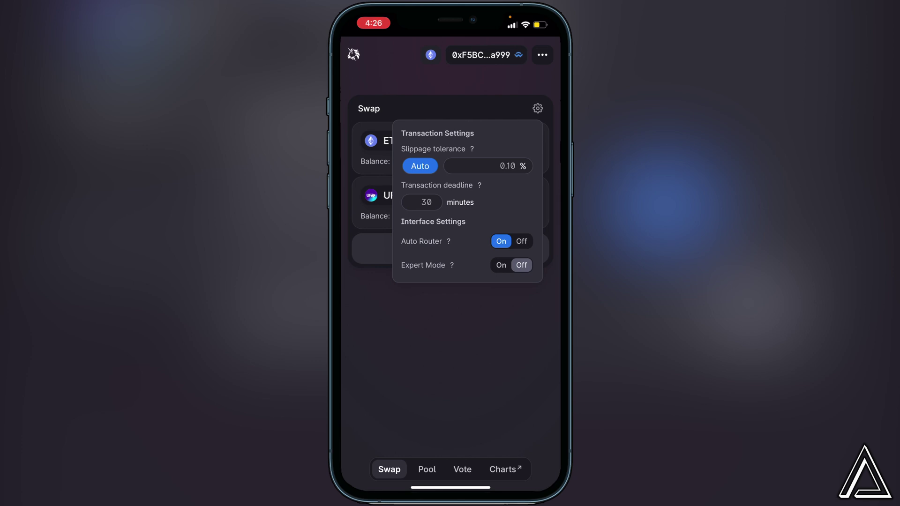
# - Set the Uniswap slippage tolerance to 12%
pyautogui.click(488, 166)
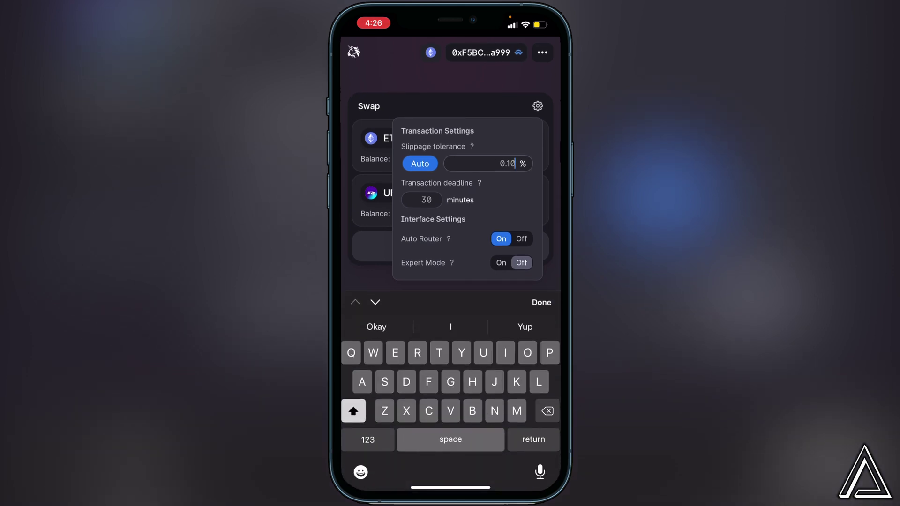
pyautogui.click(368, 440)
pyautogui.write('12')
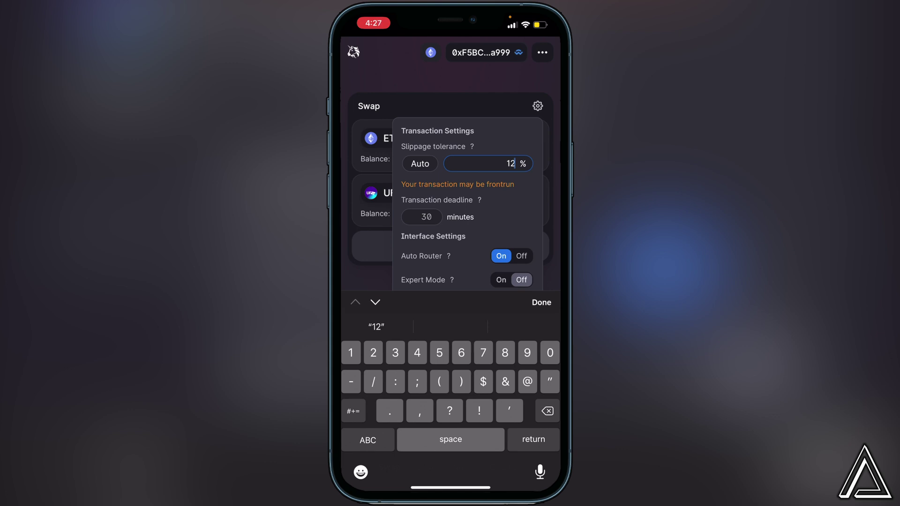
pyautogui.click(542, 303)
# - Close the transaction settings and enter 0.5 ETH as the amount to pay for UFO
pyautogui.click(538, 108)
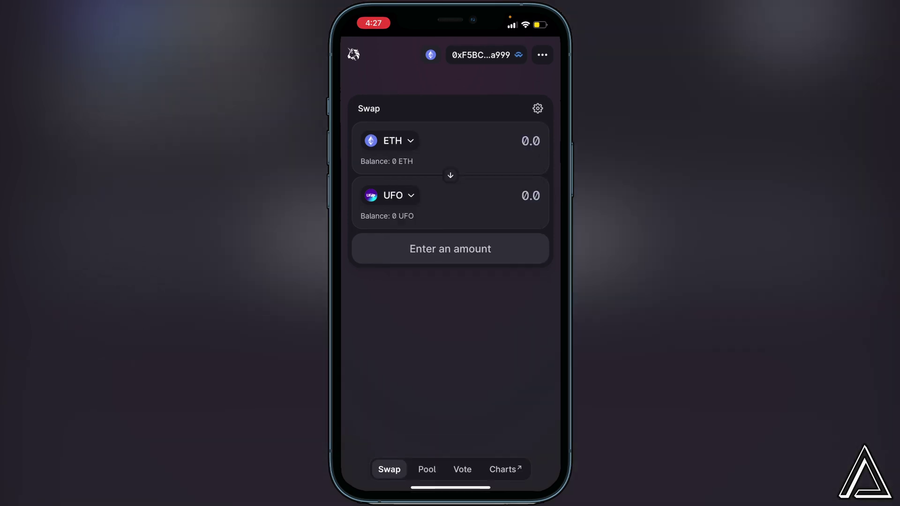
pyautogui.click(530, 141)
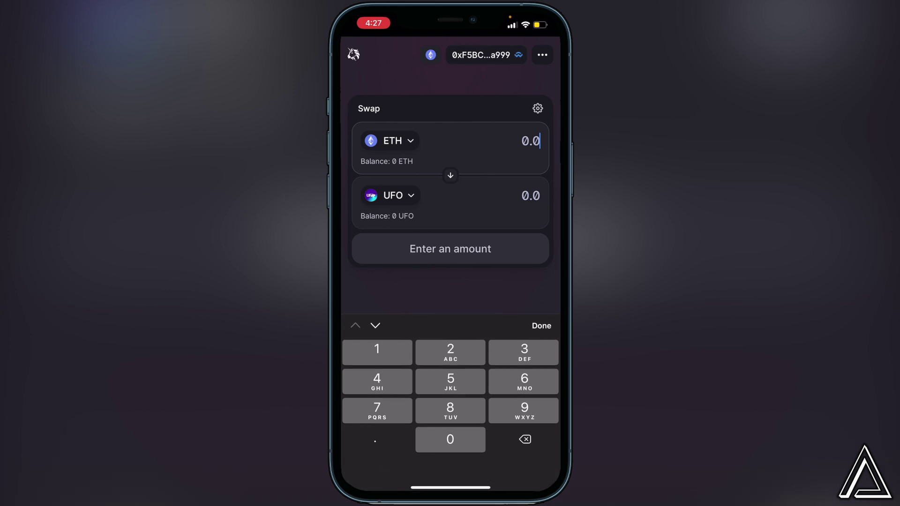
pyautogui.write('.5')
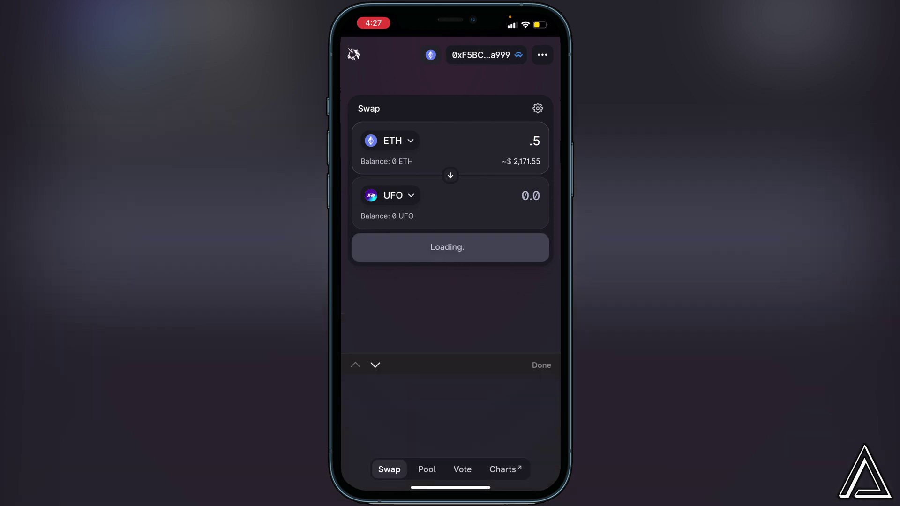